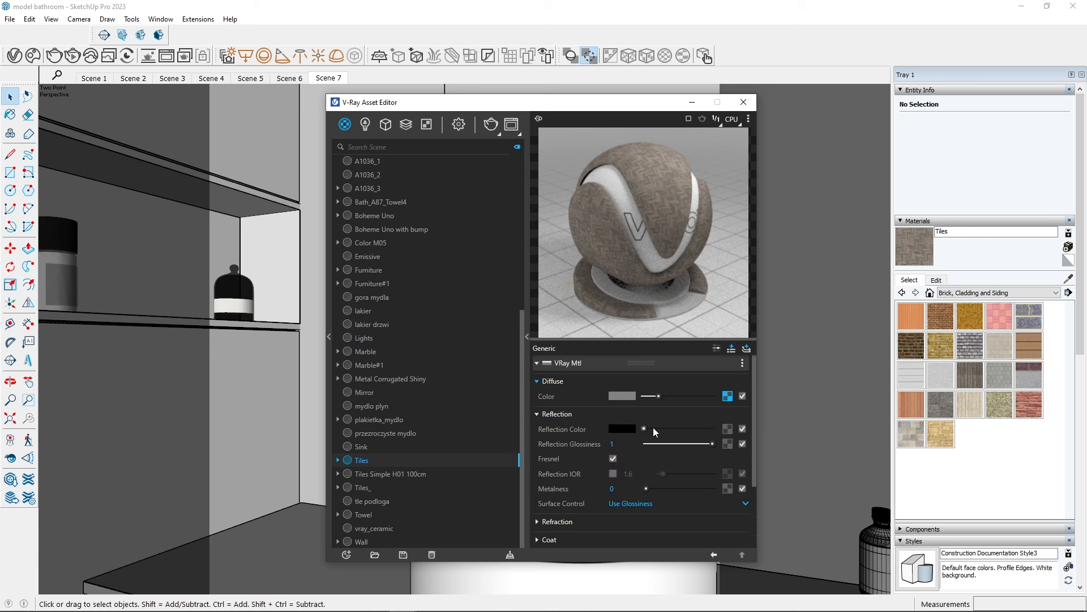
Set the Tiles material's reflection color to white, load Tiles_GLOSS_4K as its reflection glossiness map, and compare the tile renders.
{"action": "left_click_drag", "start_coordinate": [654, 428], "coordinate": [712, 428]}
{"action": "left_click", "coordinate": [728, 442]}
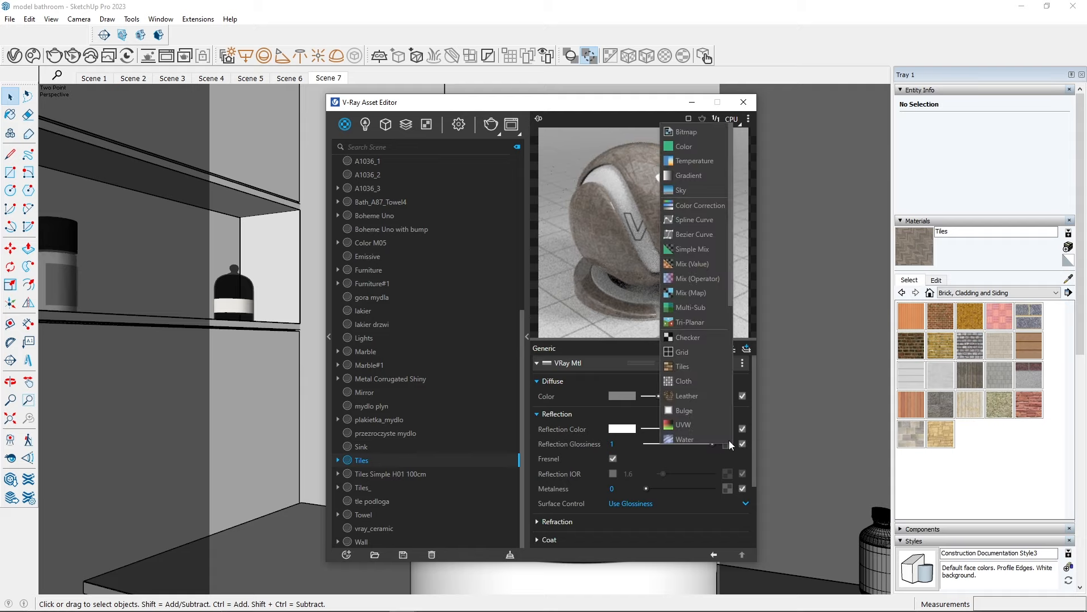
{"action": "left_click", "coordinate": [702, 131]}
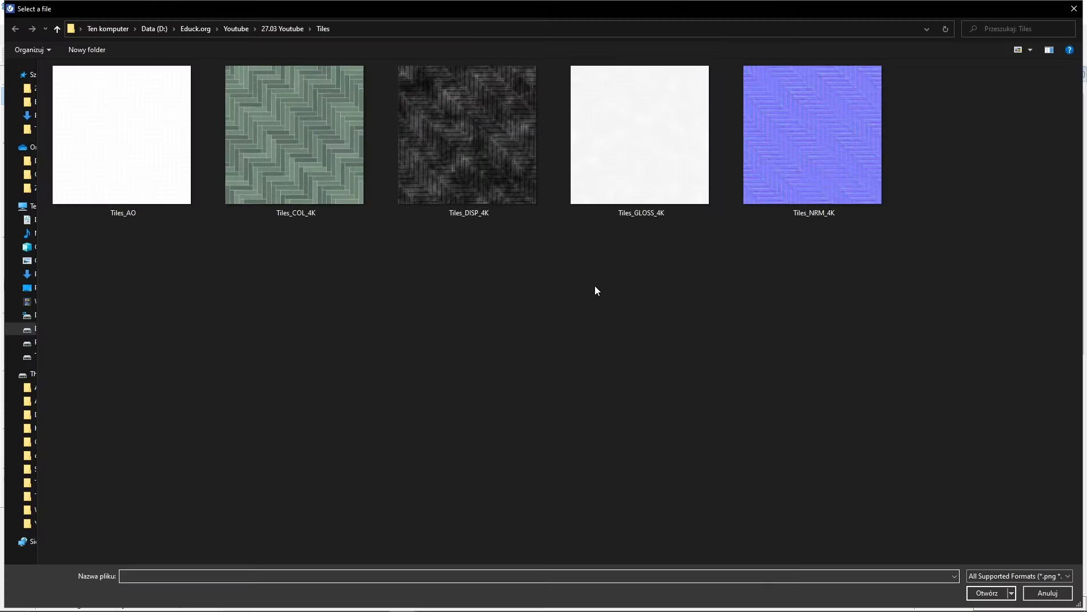
{"action": "double_click", "coordinate": [639, 163]}
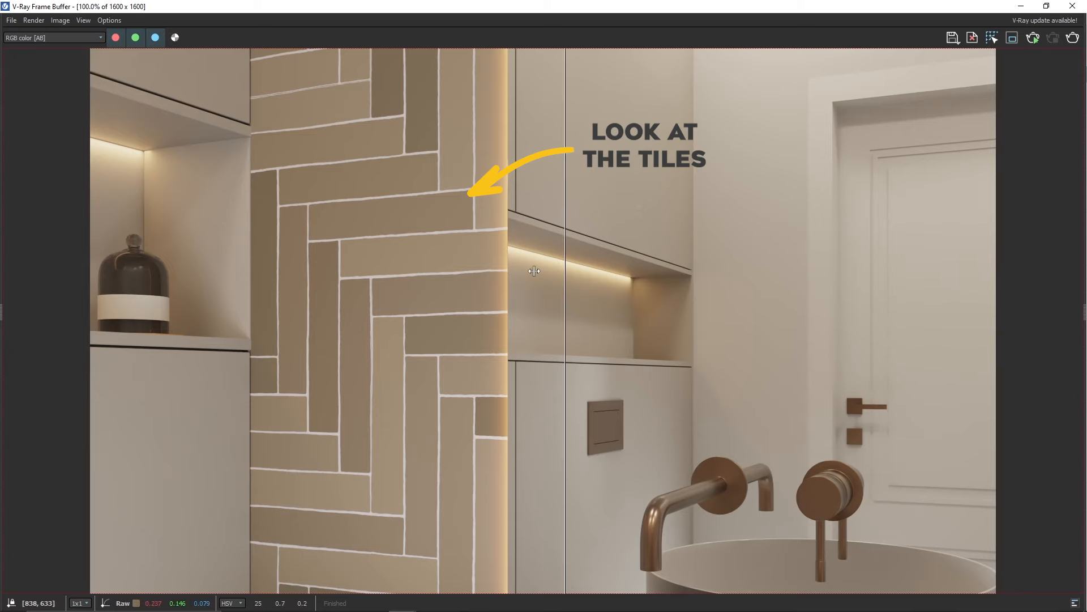
{"action": "left_click_drag", "start_coordinate": [535, 271], "coordinate": [179, 257]}
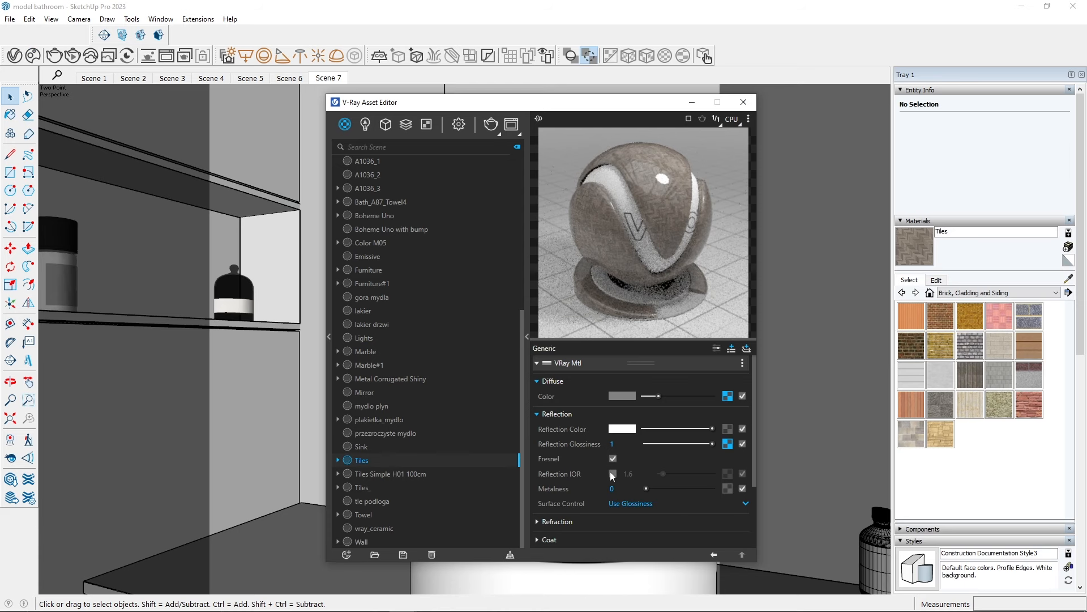
Set the Tiles material's bump mode to Normal Map and load the Tiles_NRM_4K bitmap into it.
{"action": "scroll", "coordinate": [610, 472], "scroll_direction": "down", "scroll_amount": 3}
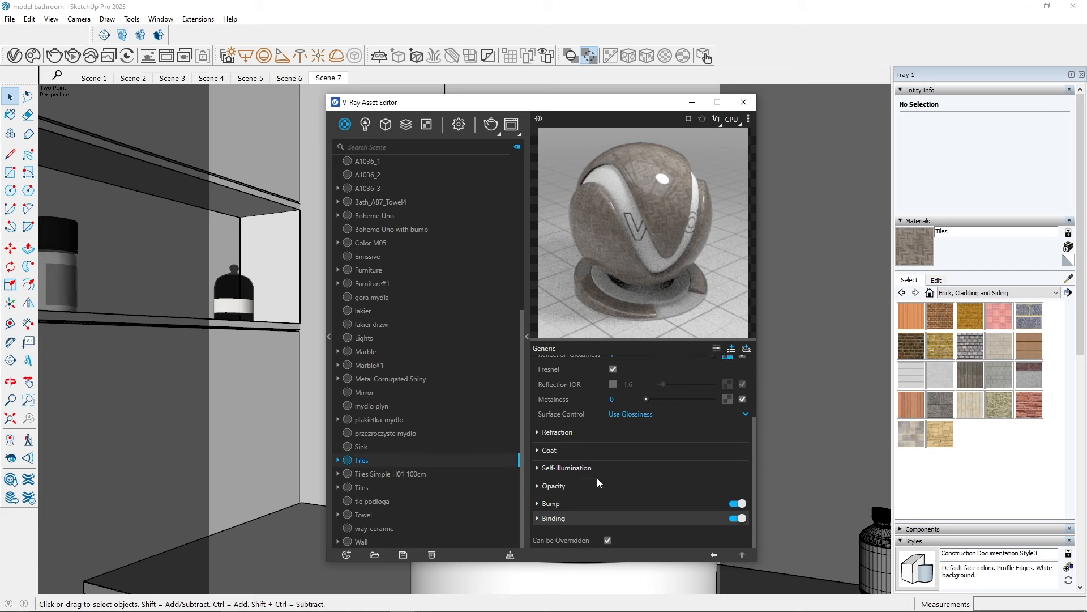
{"action": "left_click", "coordinate": [586, 503]}
{"action": "scroll", "coordinate": [607, 478], "scroll_direction": "down", "scroll_amount": 1}
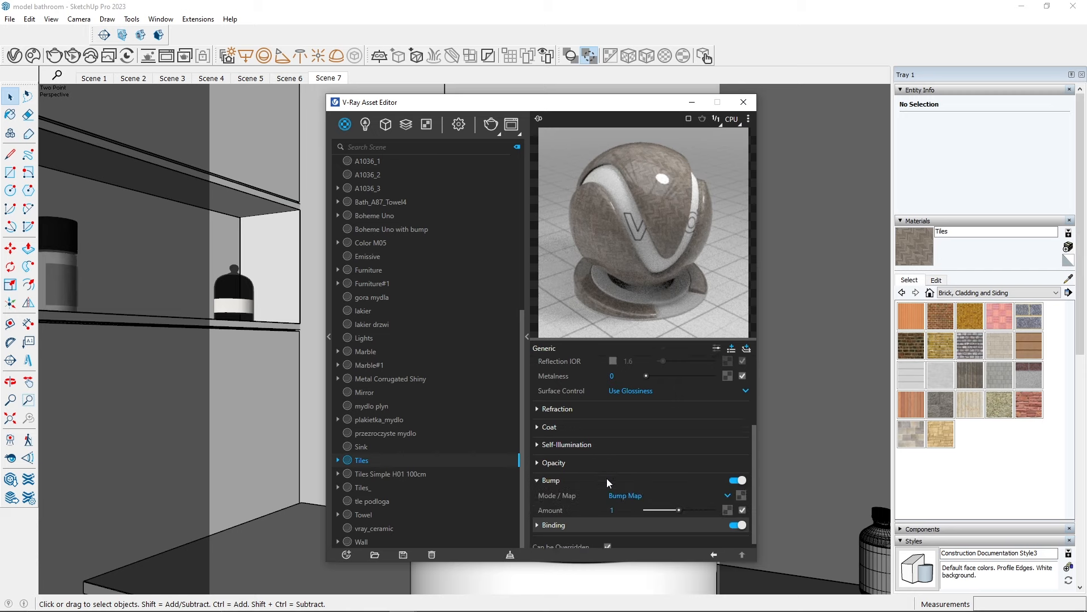
{"action": "left_click", "coordinate": [715, 486]}
{"action": "left_click", "coordinate": [660, 516]}
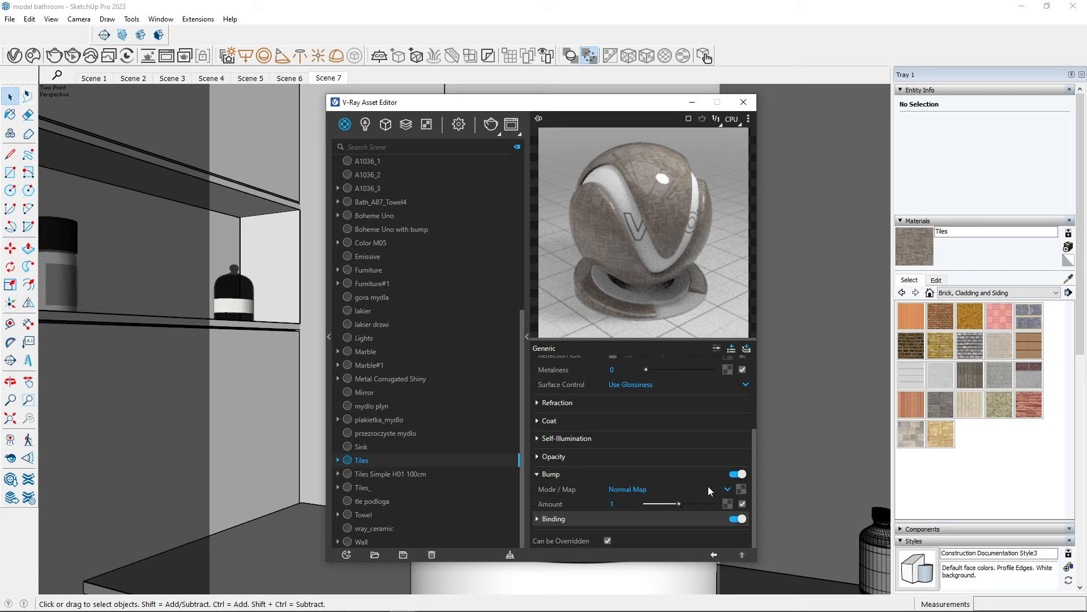
{"action": "left_click", "coordinate": [741, 488]}
{"action": "left_click", "coordinate": [716, 136]}
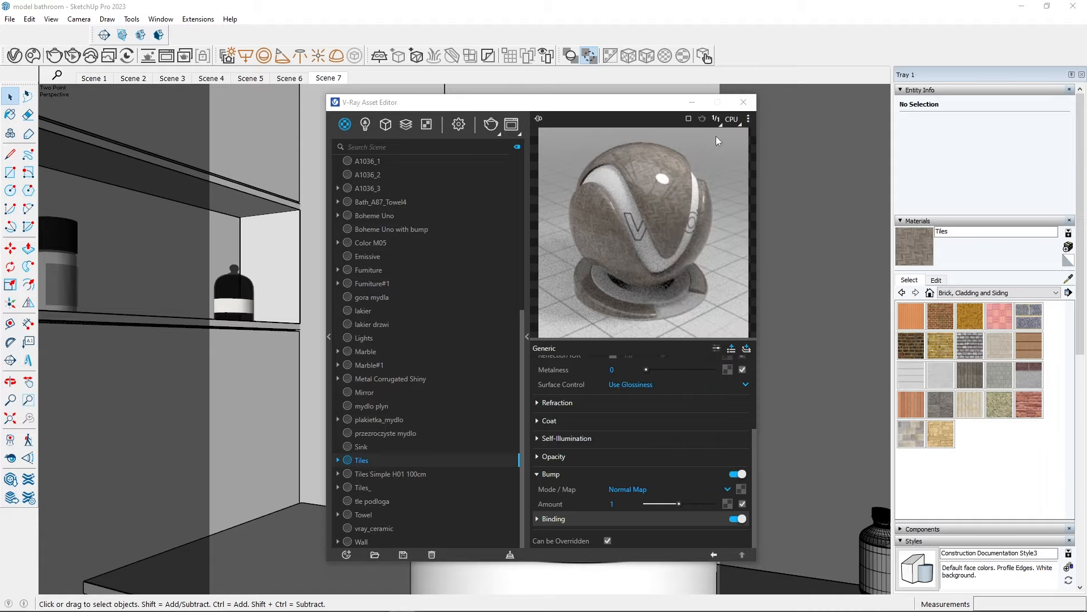
{"action": "left_click", "coordinate": [822, 141]}
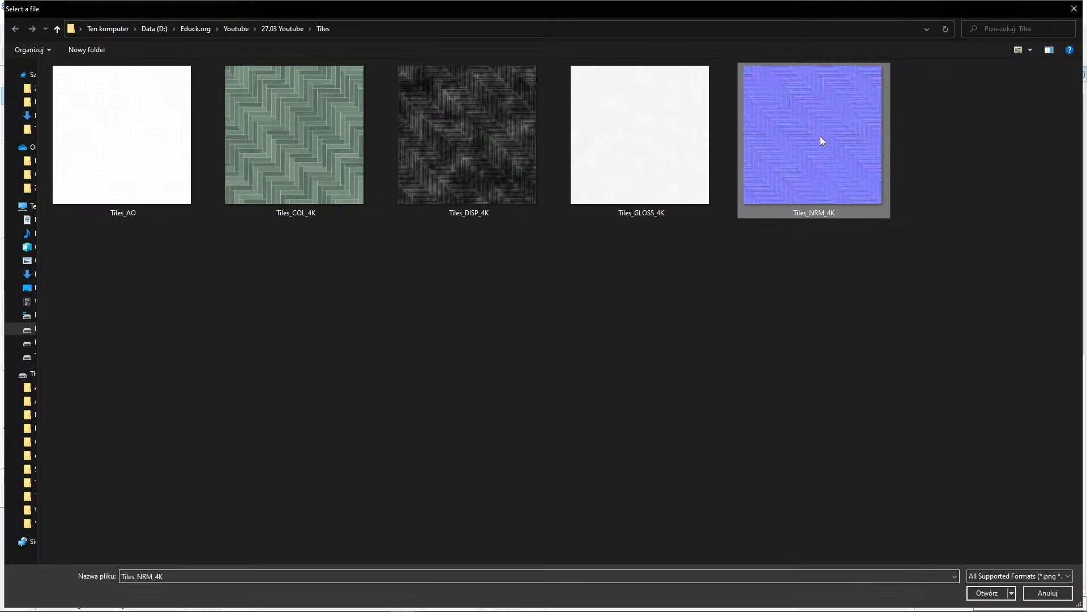
{"action": "double_click", "coordinate": [822, 141]}
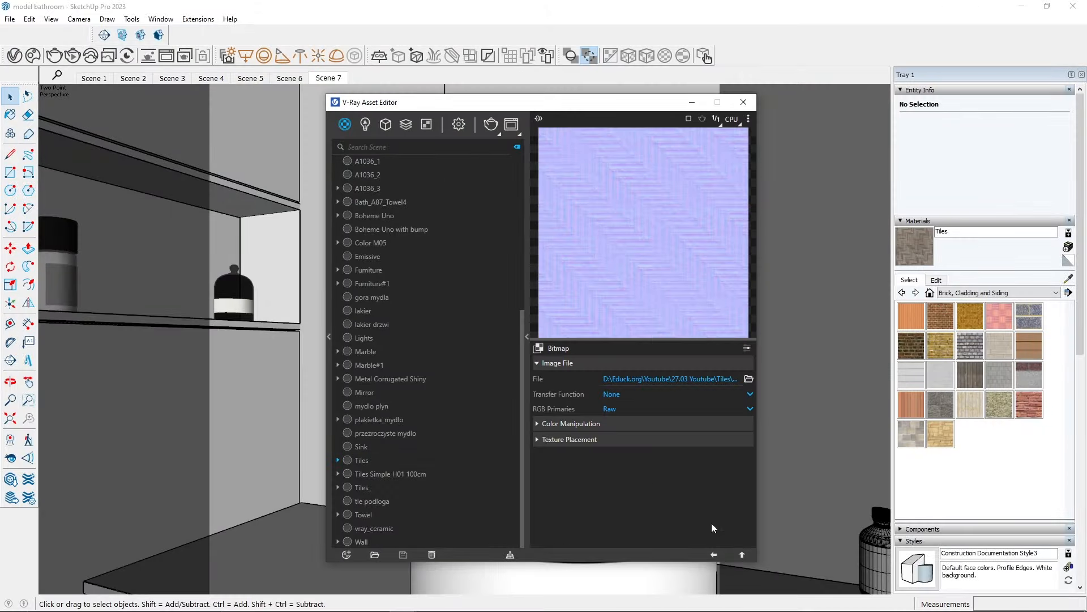
{"action": "left_click", "coordinate": [715, 554]}
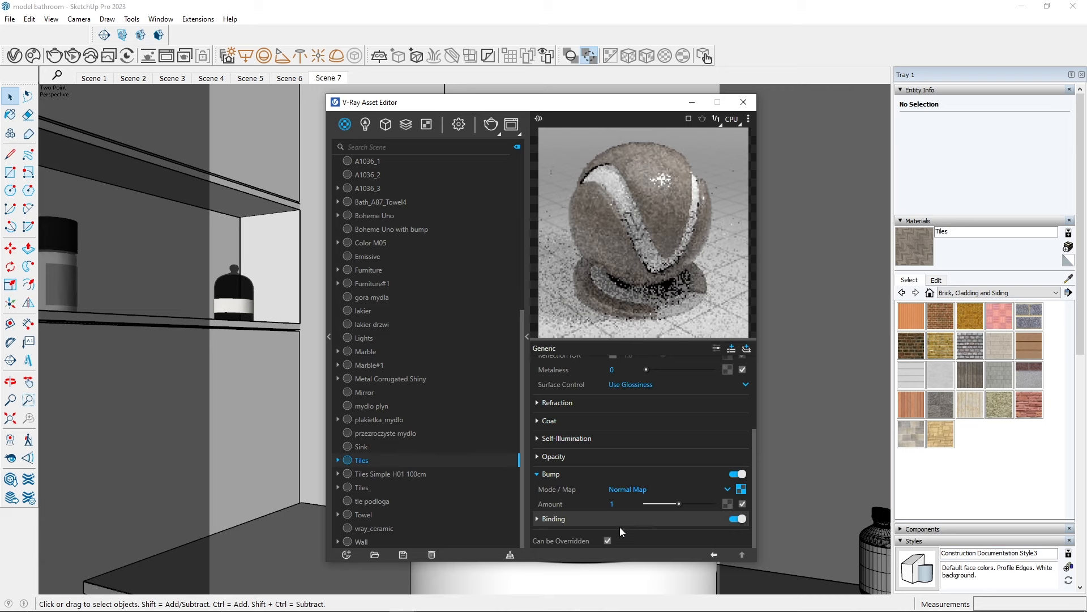
{"action": "left_click", "coordinate": [672, 502]}
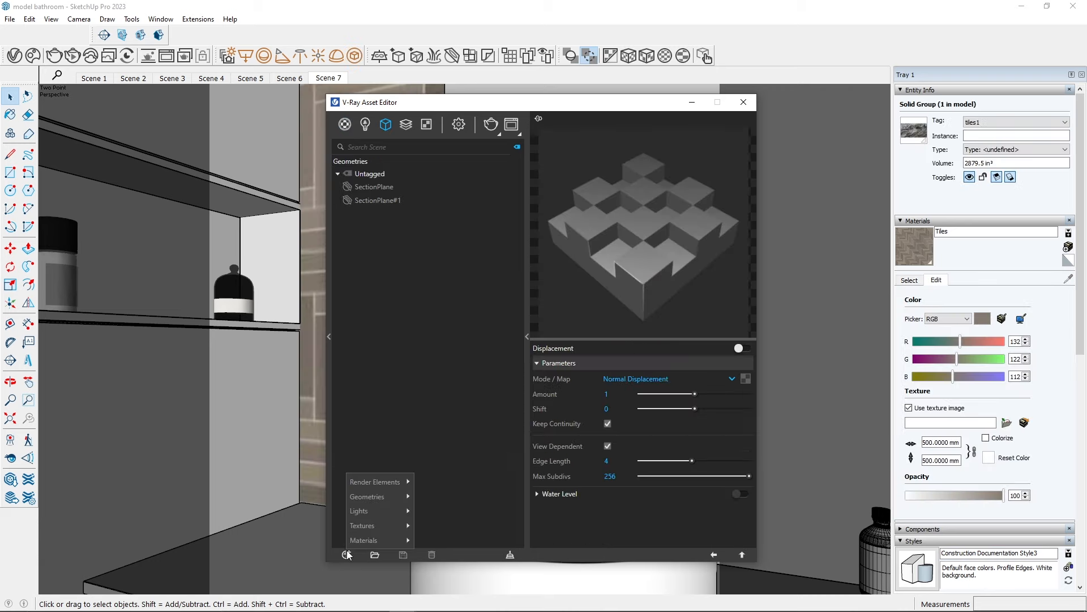
Create a V-Ray Displacement geometry and apply it to the selected tiles group.
{"action": "left_click", "coordinate": [346, 554]}
{"action": "mouse_move", "coordinate": [367, 496]}
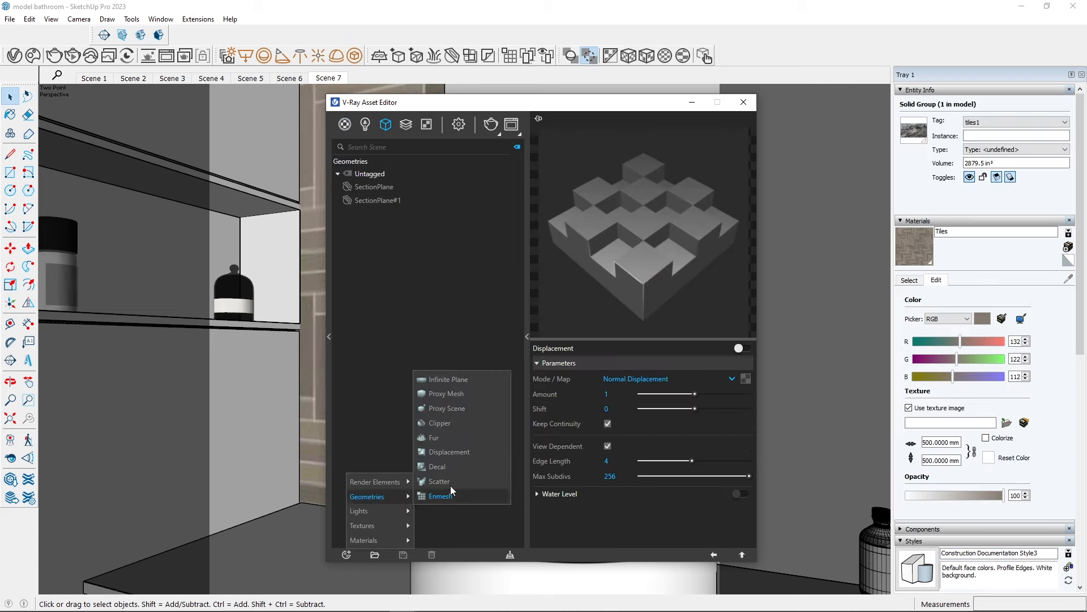
{"action": "left_click", "coordinate": [448, 452]}
{"action": "right_click", "coordinate": [374, 186]}
{"action": "left_click", "coordinate": [387, 208]}
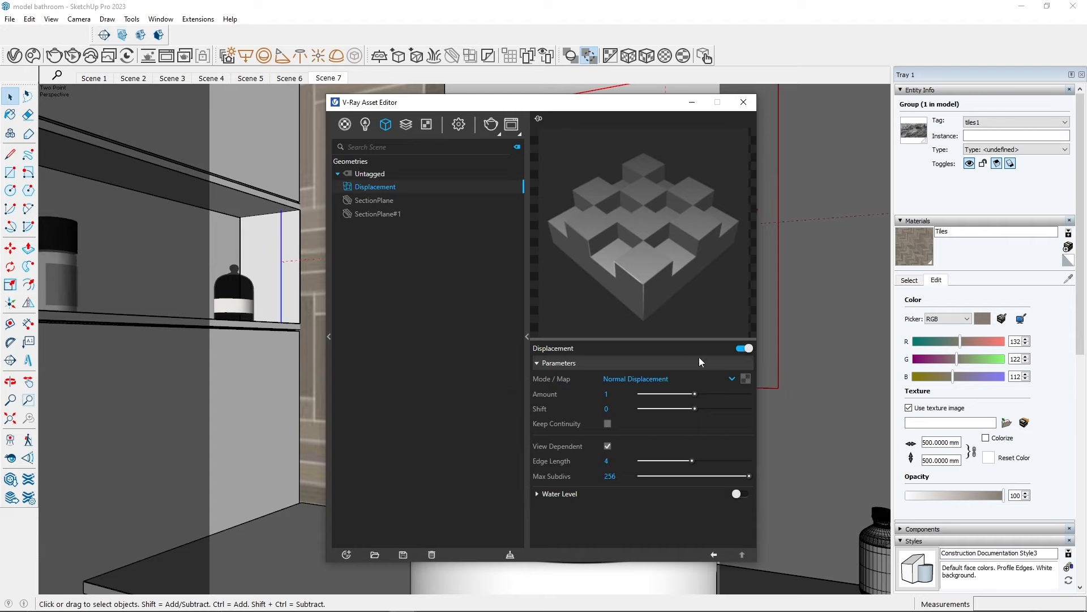
Load the Tiles_DISP_4K bitmap as the displacement map and adjust the displacement amount.
{"action": "left_click", "coordinate": [747, 378]}
{"action": "left_click", "coordinate": [706, 131]}
{"action": "double_click", "coordinate": [495, 157]}
{"action": "left_click_drag", "start_coordinate": [707, 400], "coordinate": [708, 402]}
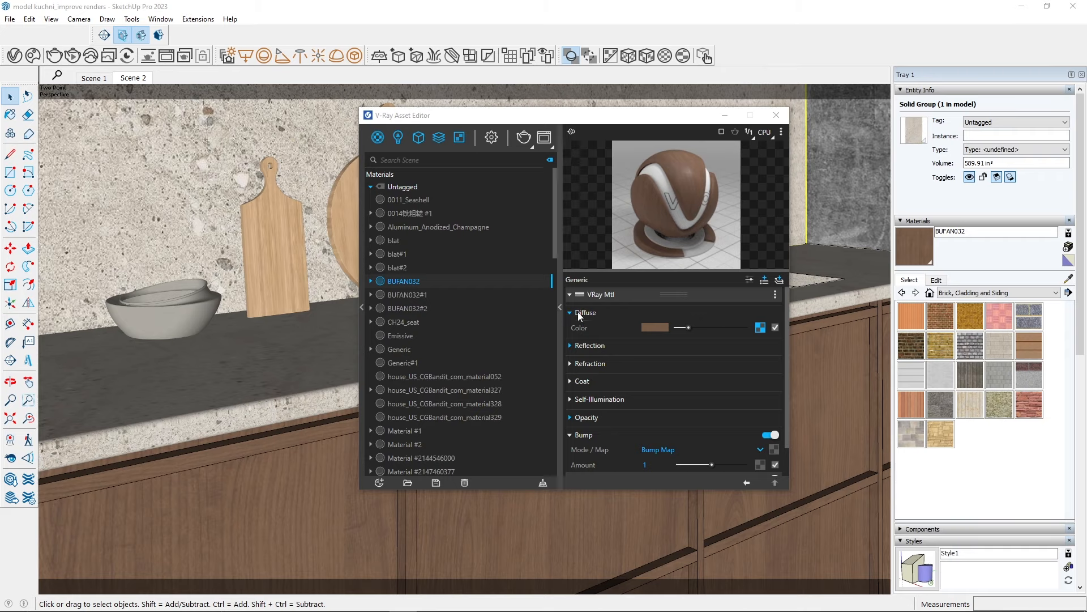
Set the BUFAN032 material's bump to Local Space Bump with an Edges texture, adjust the edge width, and compare the cabinet renders.
{"action": "scroll", "coordinate": [618, 398], "scroll_direction": "down", "scroll_amount": 2}
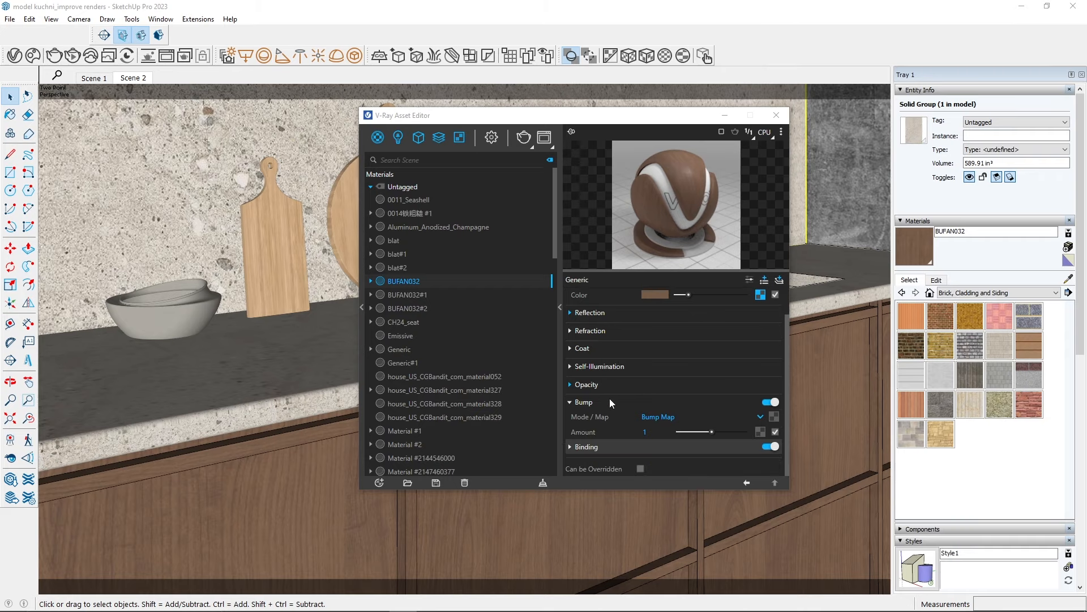
{"action": "left_click", "coordinate": [709, 419]}
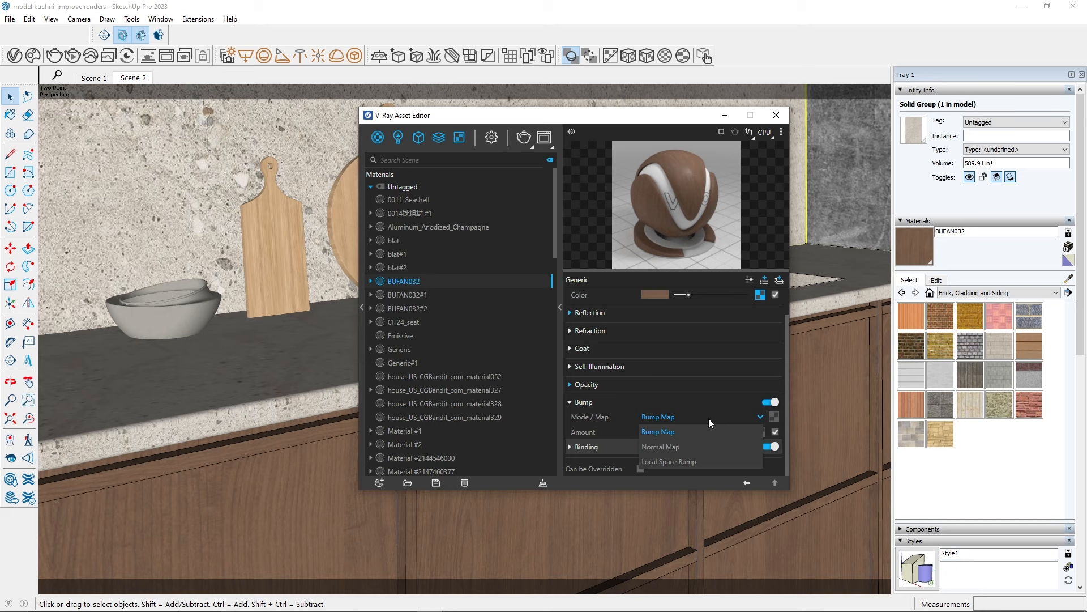
{"action": "left_click", "coordinate": [674, 460]}
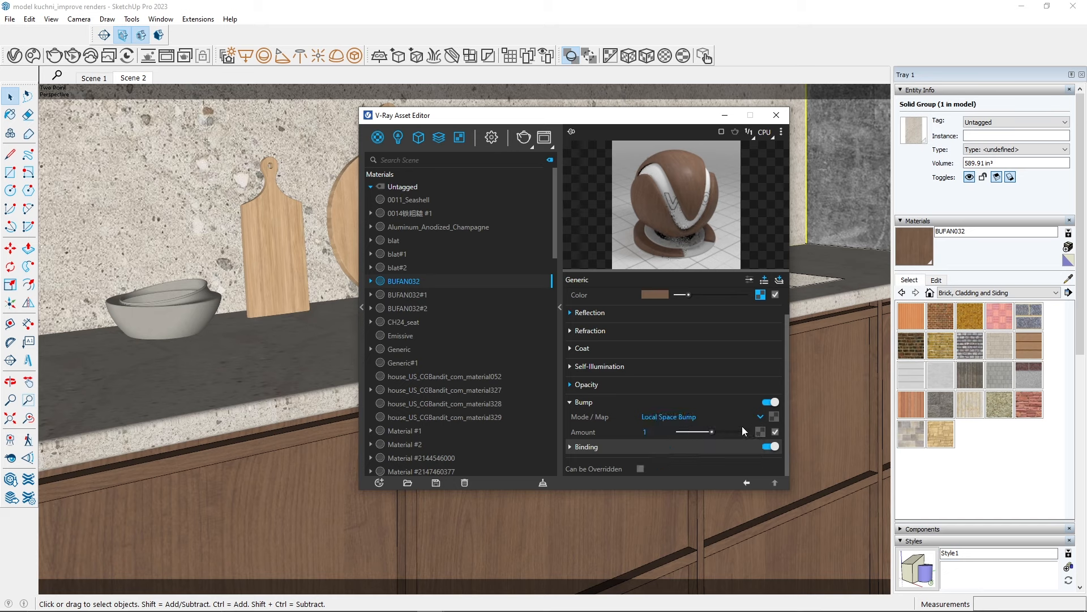
{"action": "left_click", "coordinate": [773, 418]}
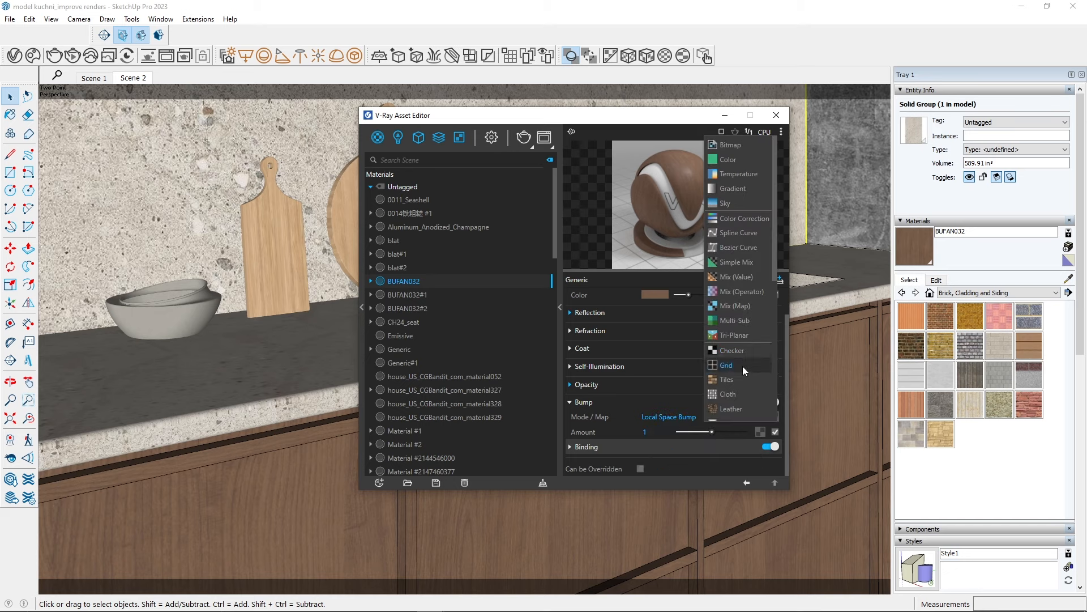
{"action": "scroll", "coordinate": [746, 332], "scroll_direction": "down", "scroll_amount": 5}
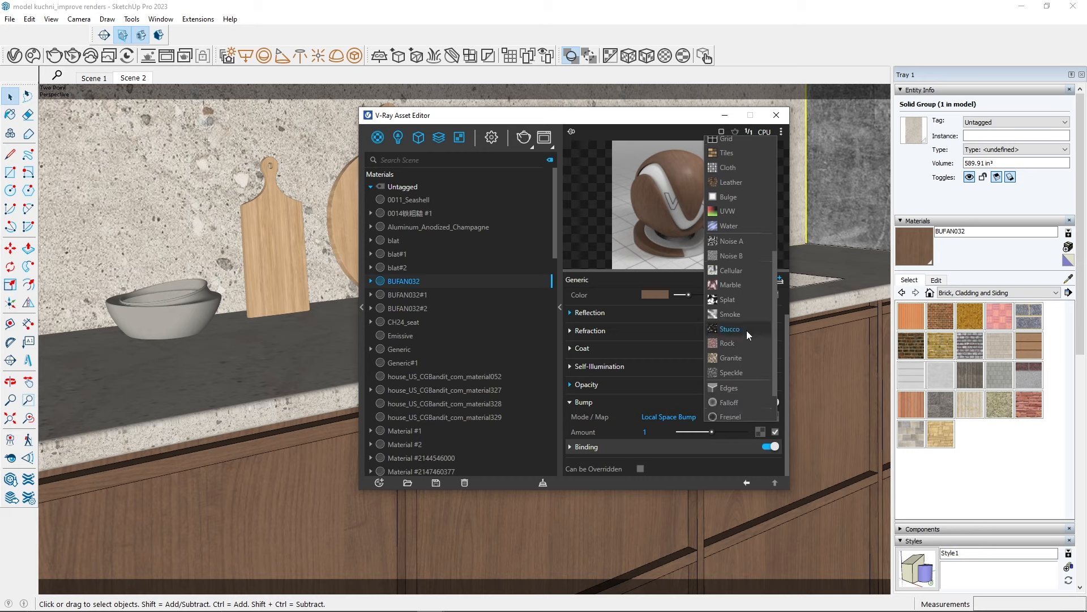
{"action": "left_click", "coordinate": [741, 390]}
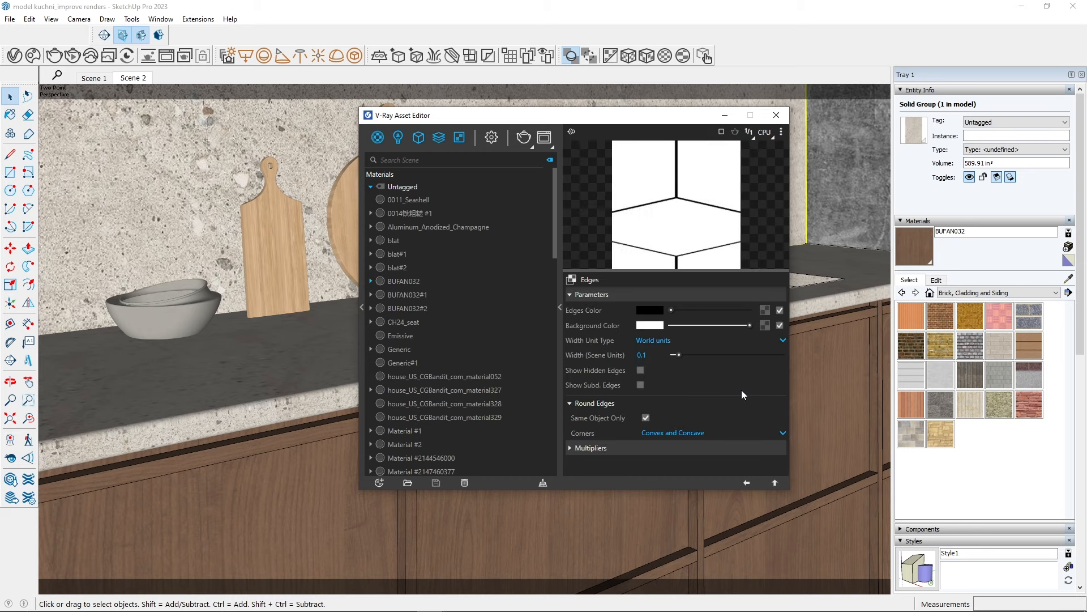
{"action": "mouse_move", "coordinate": [680, 356]}
{"action": "left_mouse_down"}
{"action": "mouse_move", "coordinate": [698, 355]}
{"action": "mouse_move", "coordinate": [678, 357]}
{"action": "left_mouse_up"}
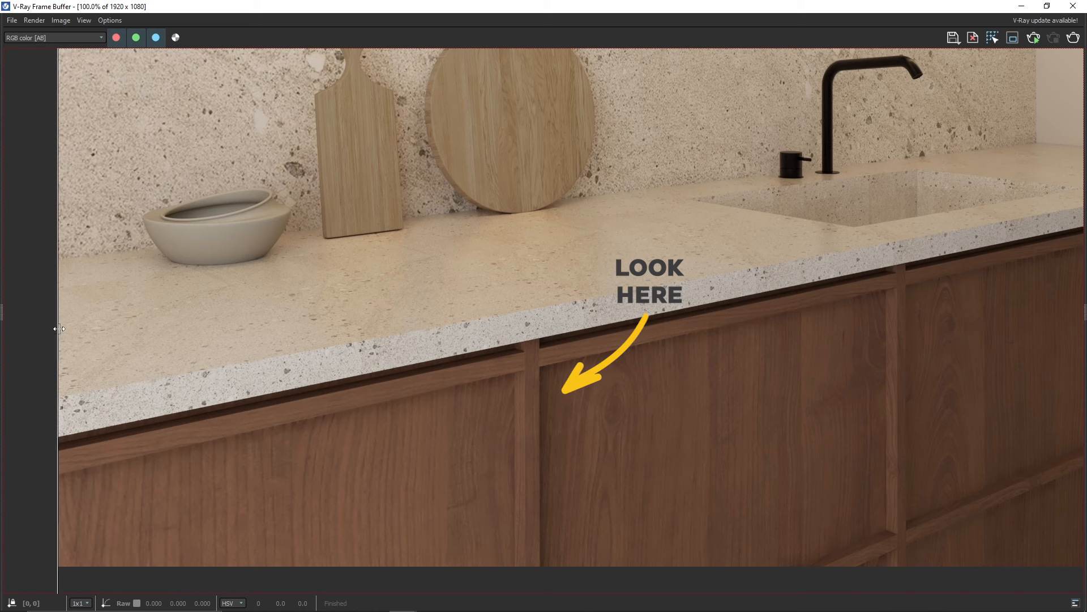
{"action": "mouse_move", "coordinate": [59, 339]}
{"action": "left_mouse_down"}
{"action": "mouse_move", "coordinate": [668, 342]}
{"action": "mouse_move", "coordinate": [63, 370]}
{"action": "left_mouse_up"}
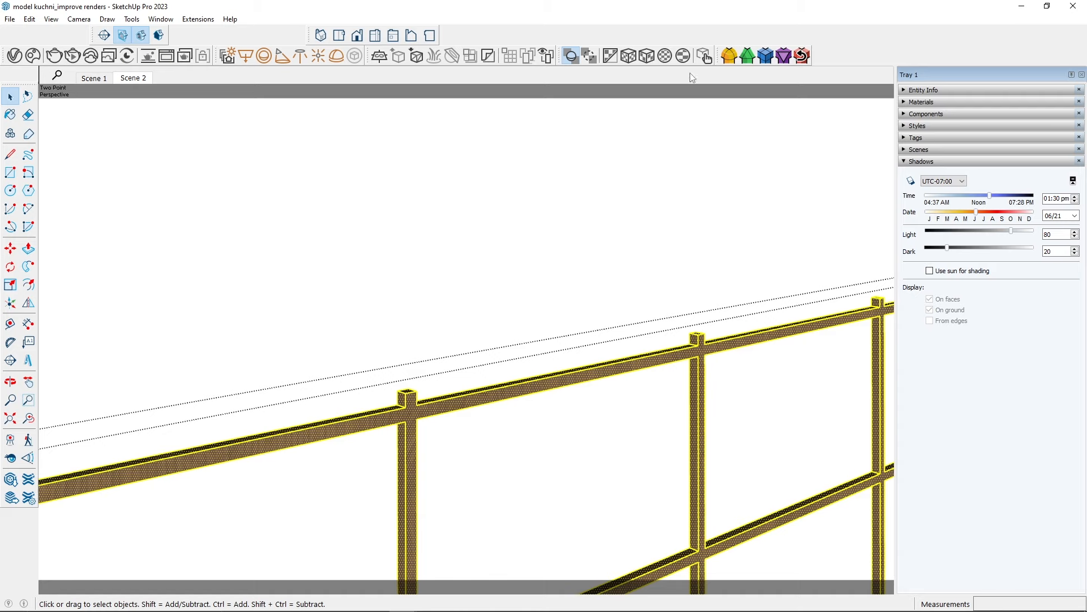
Round the edges of the selected wooden cabinet frame with FredoCorner, using an offset of 1 mm, and generate the geometry.
{"action": "left_click", "coordinate": [730, 56]}
{"action": "scroll", "coordinate": [414, 419], "scroll_direction": "up", "scroll_amount": 2}
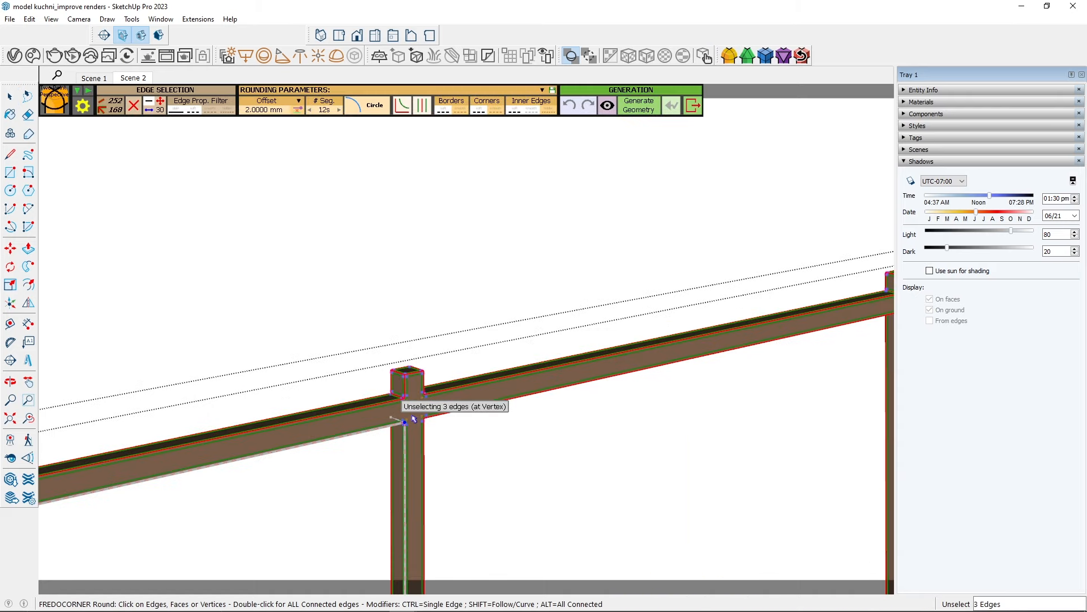
{"action": "scroll", "coordinate": [414, 419], "scroll_direction": "up", "scroll_amount": 3}
{"action": "left_click", "coordinate": [249, 110]}
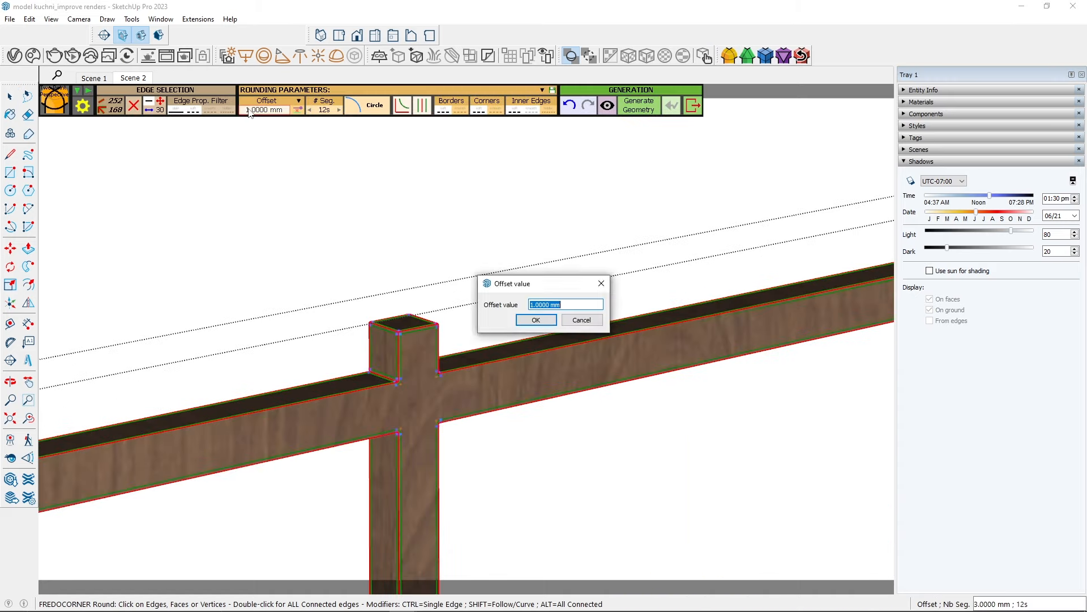
{"action": "left_click", "coordinate": [535, 319]}
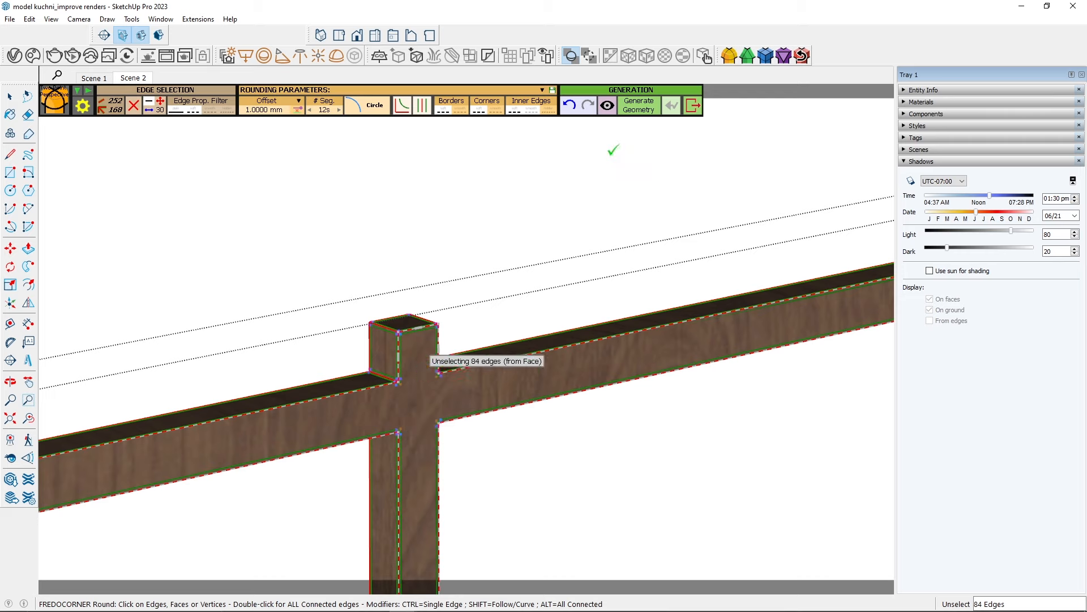
{"action": "left_click", "coordinate": [428, 354]}
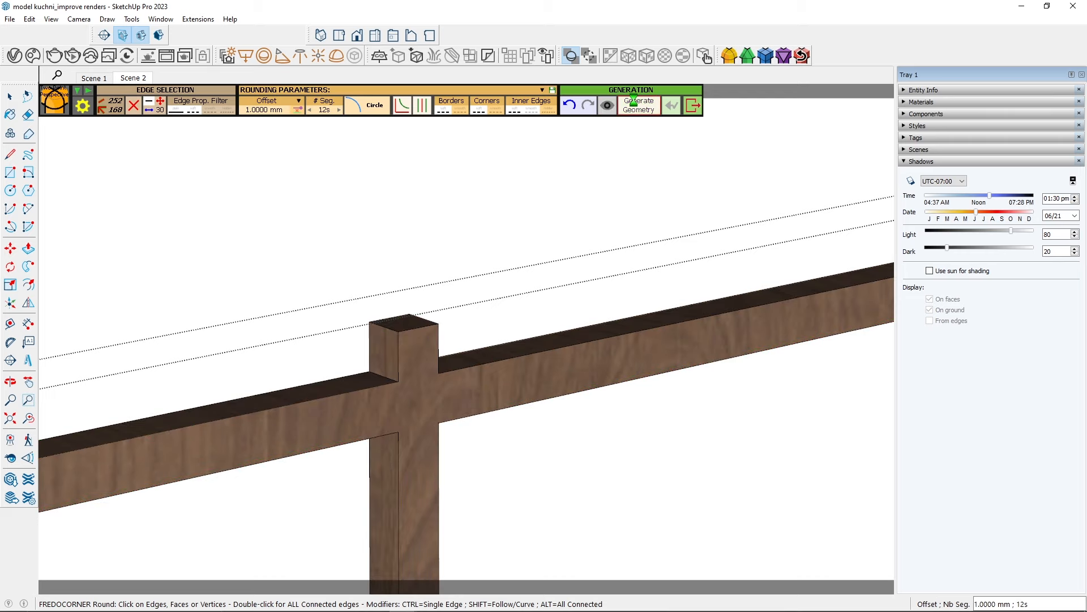
{"action": "left_click", "coordinate": [636, 104]}
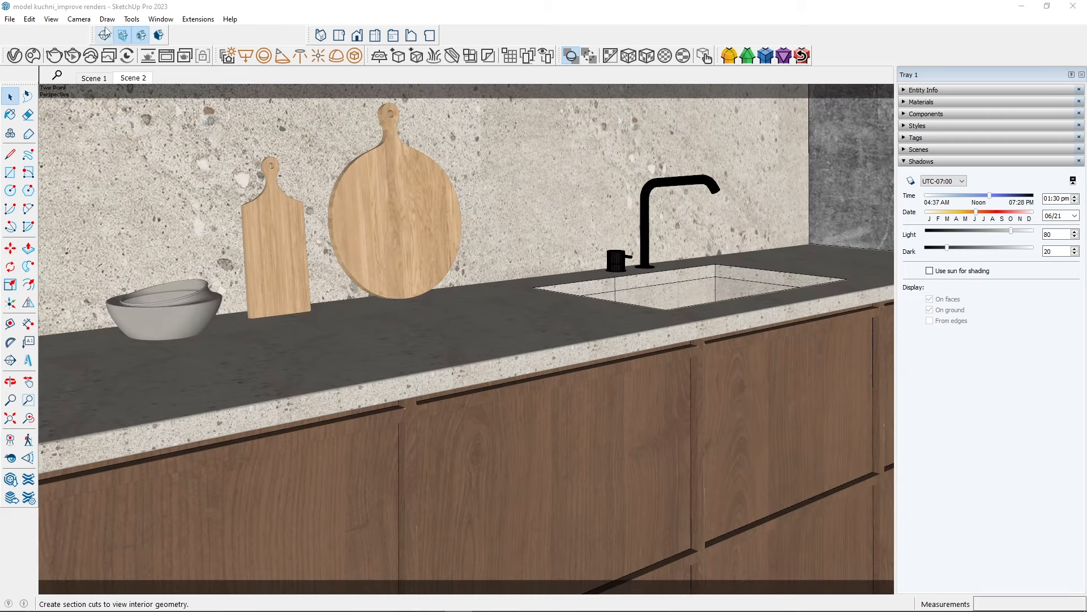
Show hidden geometry, inspect the rounded edges of the wooden frame, and open the material settings.
{"action": "left_click", "coordinate": [50, 19]}
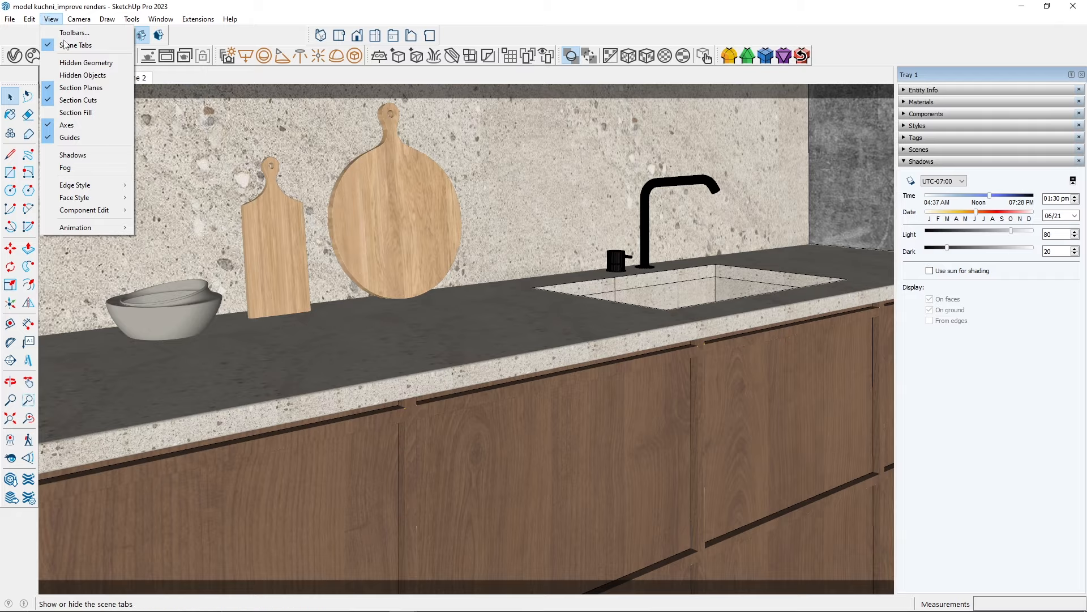
{"action": "left_click", "coordinate": [86, 63]}
{"action": "scroll", "coordinate": [362, 468], "scroll_direction": "up", "scroll_amount": 2}
{"action": "scroll", "coordinate": [365, 471], "scroll_direction": "up", "scroll_amount": 5}
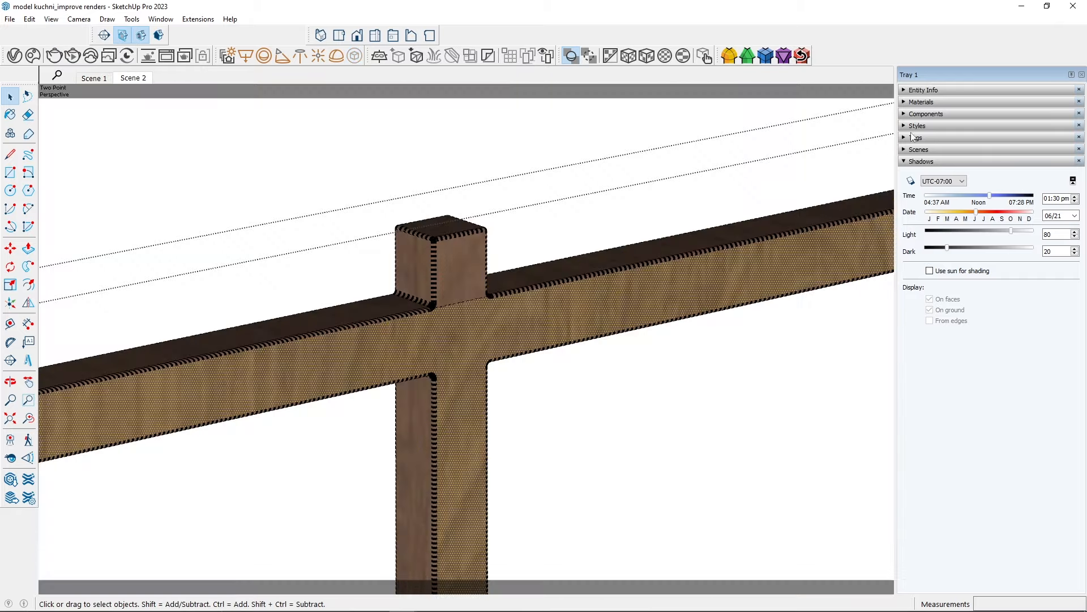
{"action": "left_click", "coordinate": [916, 103]}
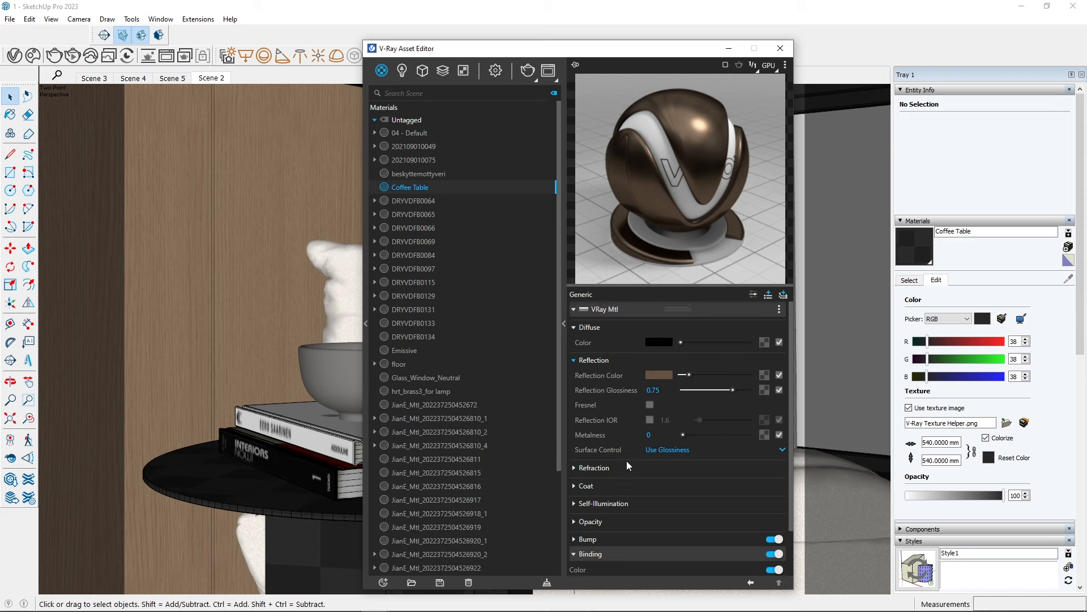
Load the imperfections_20_glossiness.jpg bitmap as the Coffee Table material's reflection glossiness map and wrap it in a Mix (Value) texture.
{"action": "left_click", "coordinate": [763, 389]}
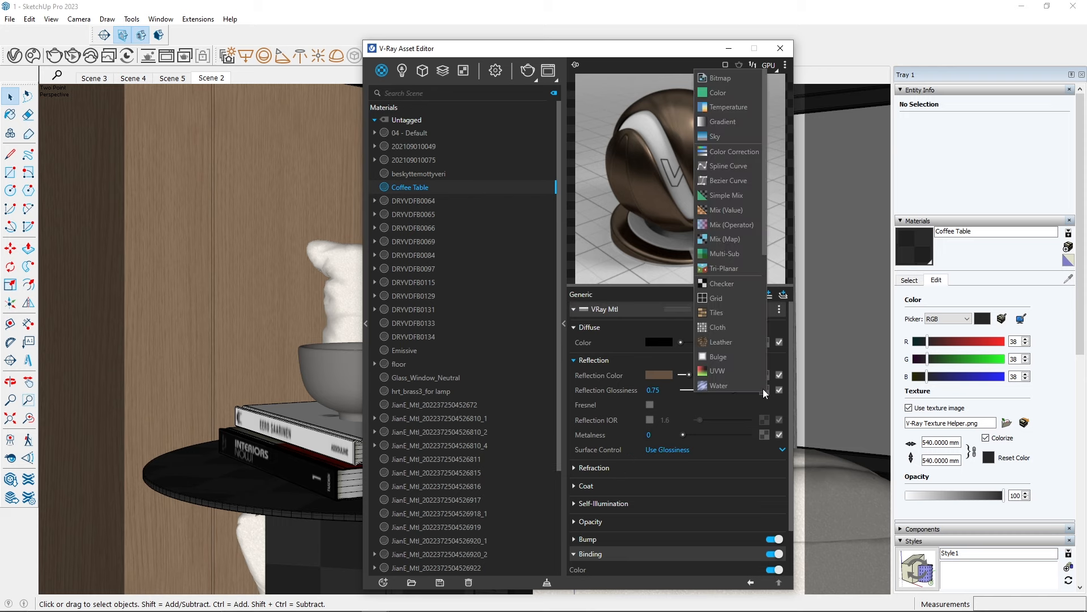
{"action": "left_click", "coordinate": [721, 77]}
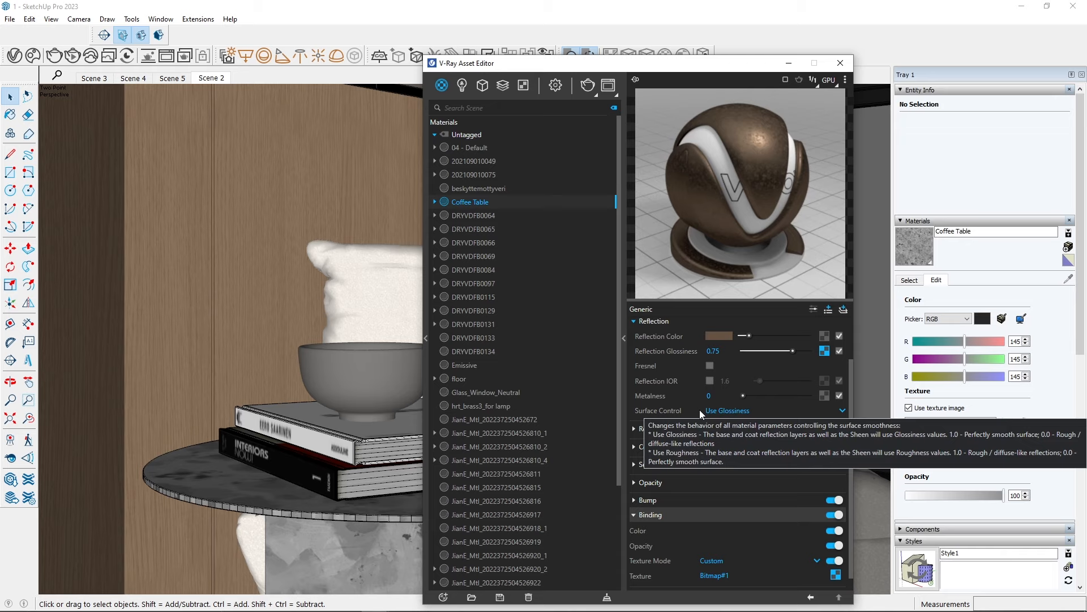
{"action": "right_click", "coordinate": [825, 352]}
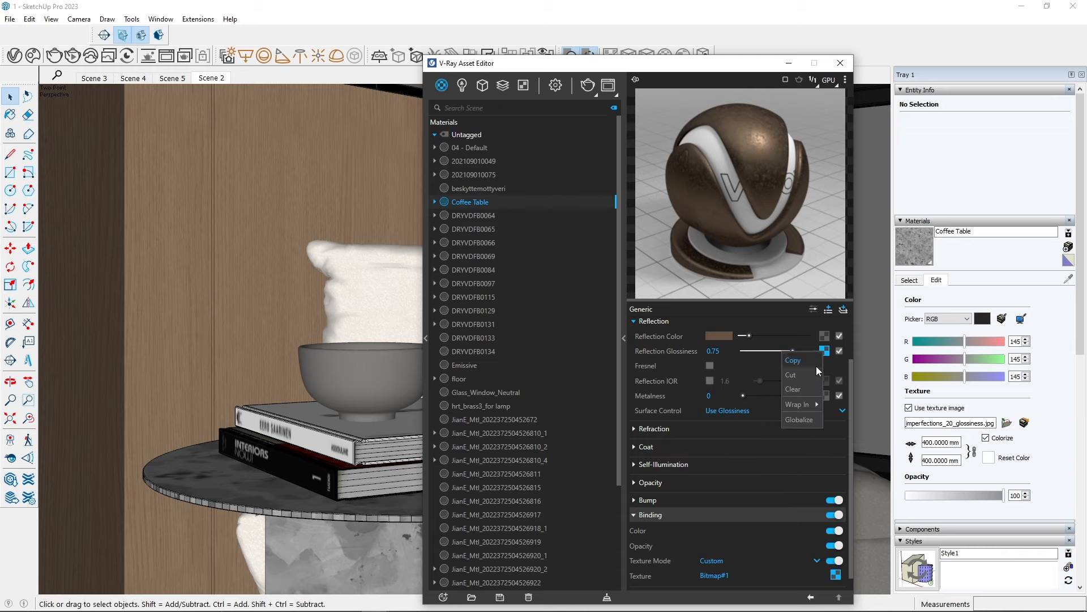
{"action": "mouse_move", "coordinate": [800, 407]}
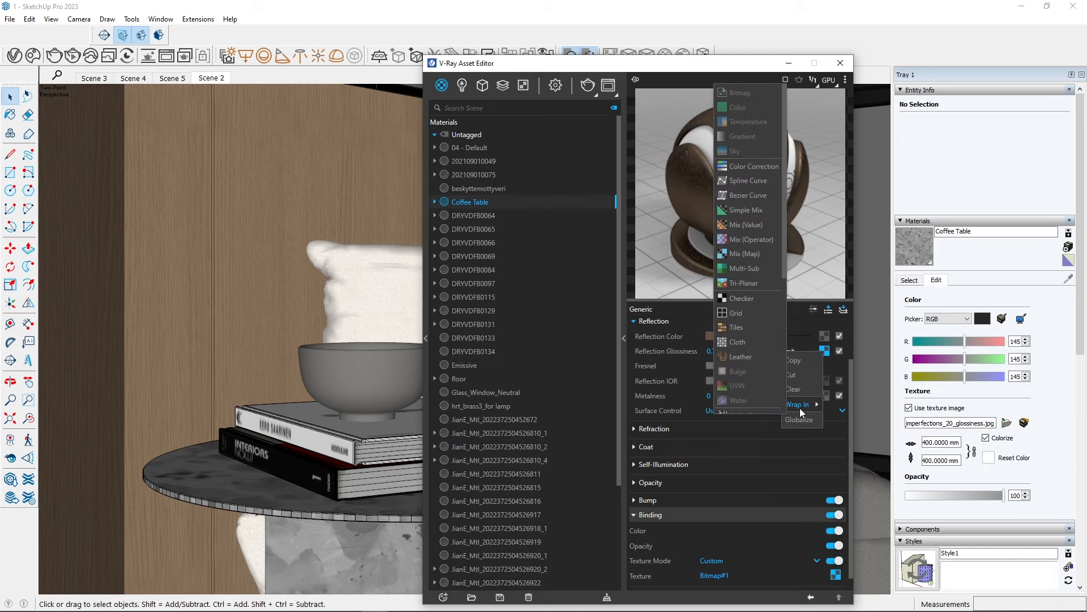
{"action": "left_click", "coordinate": [739, 223]}
Set the Mix (Value) texture's top color to light grey and increase its blend amount.
{"action": "left_click", "coordinate": [714, 338]}
{"action": "mouse_move", "coordinate": [298, 277]}
{"action": "left_mouse_down"}
{"action": "mouse_move", "coordinate": [287, 255]}
{"action": "mouse_move", "coordinate": [346, 246]}
{"action": "left_mouse_up"}
{"action": "left_click", "coordinate": [715, 212]}
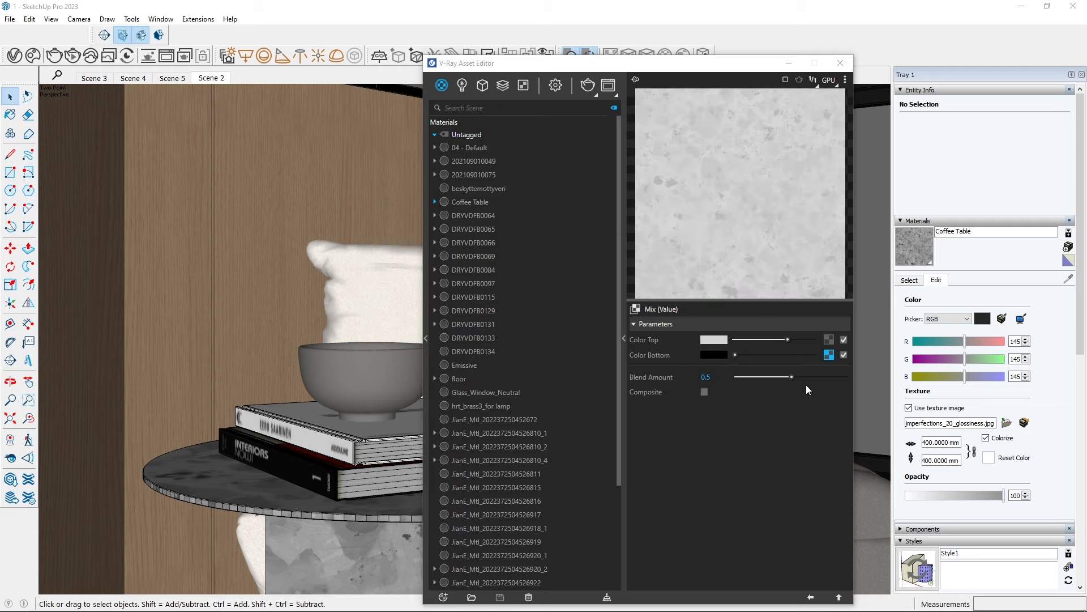
{"action": "left_click_drag", "start_coordinate": [792, 376], "coordinate": [810, 378]}
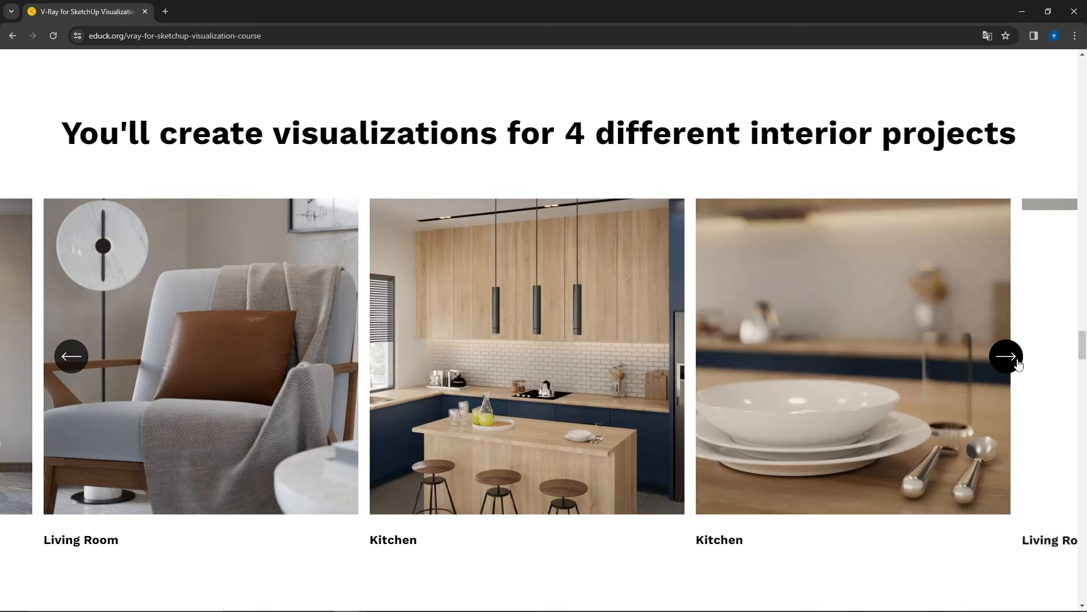
In the browser, look through the interior project gallery on the V-Ray for SketchUp course page and view the Visualizations and Postproduction section.
{"action": "left_click", "coordinate": [1008, 357]}
{"action": "left_click", "coordinate": [1017, 363]}
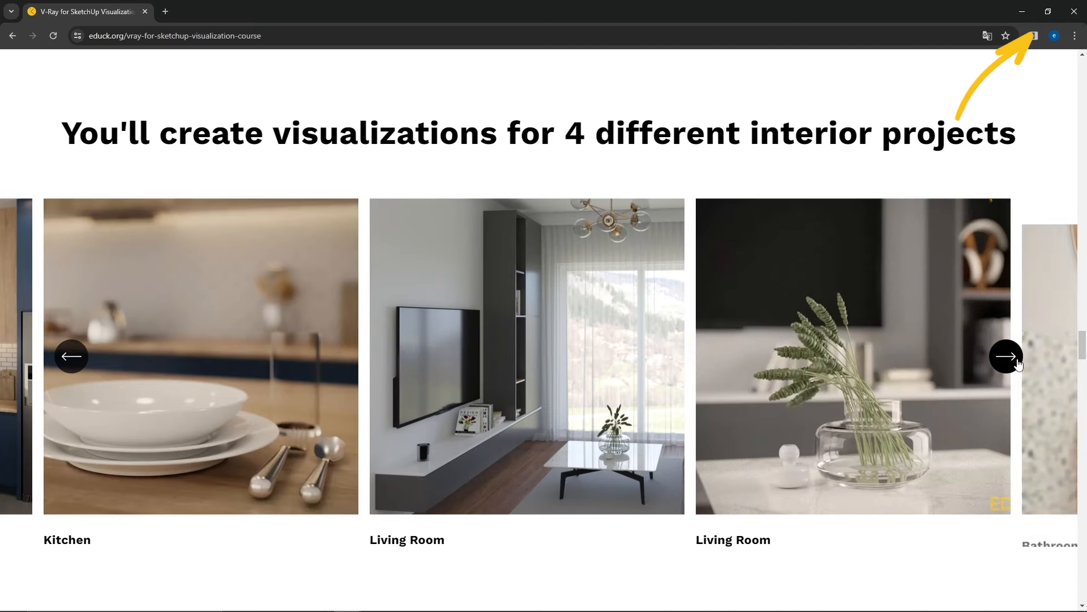
{"action": "left_click", "coordinate": [1018, 363]}
{"action": "left_click", "coordinate": [1017, 363]}
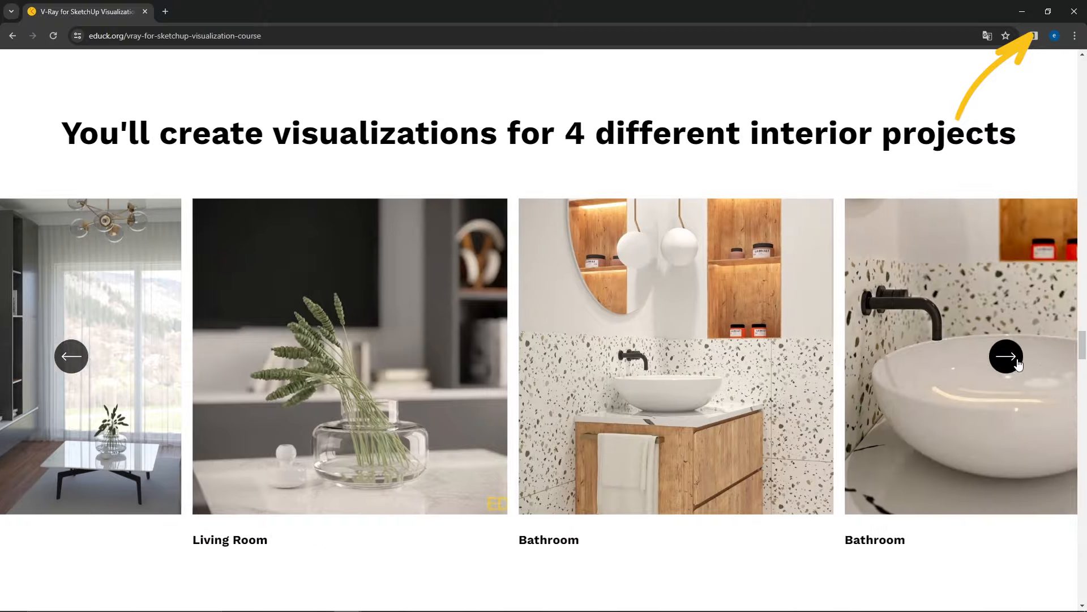
{"action": "left_click", "coordinate": [1017, 363]}
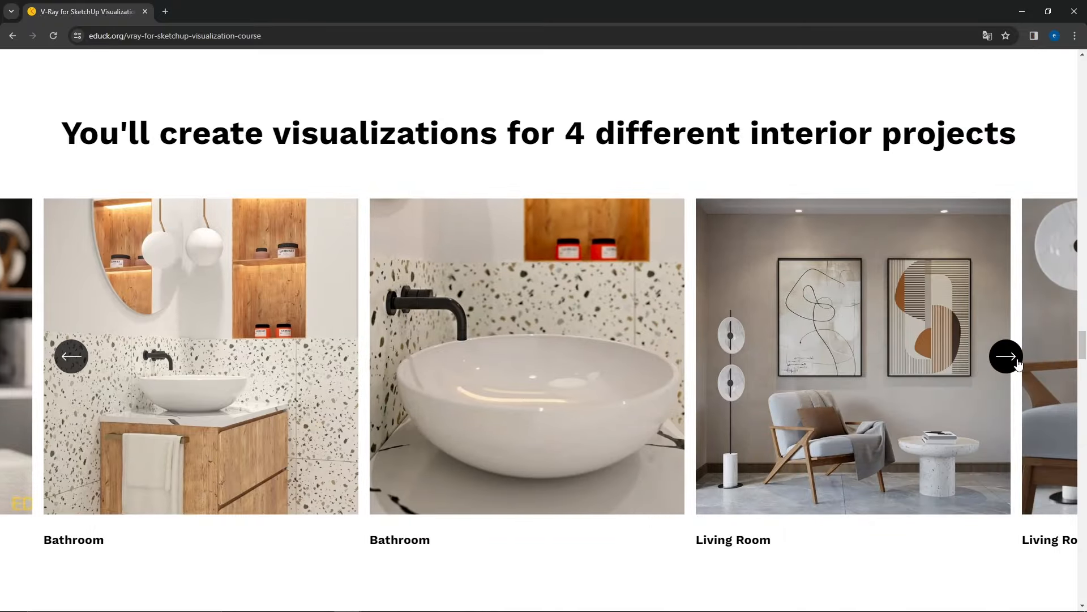
{"action": "left_click", "coordinate": [1016, 361]}
{"action": "left_click", "coordinate": [1017, 361]}
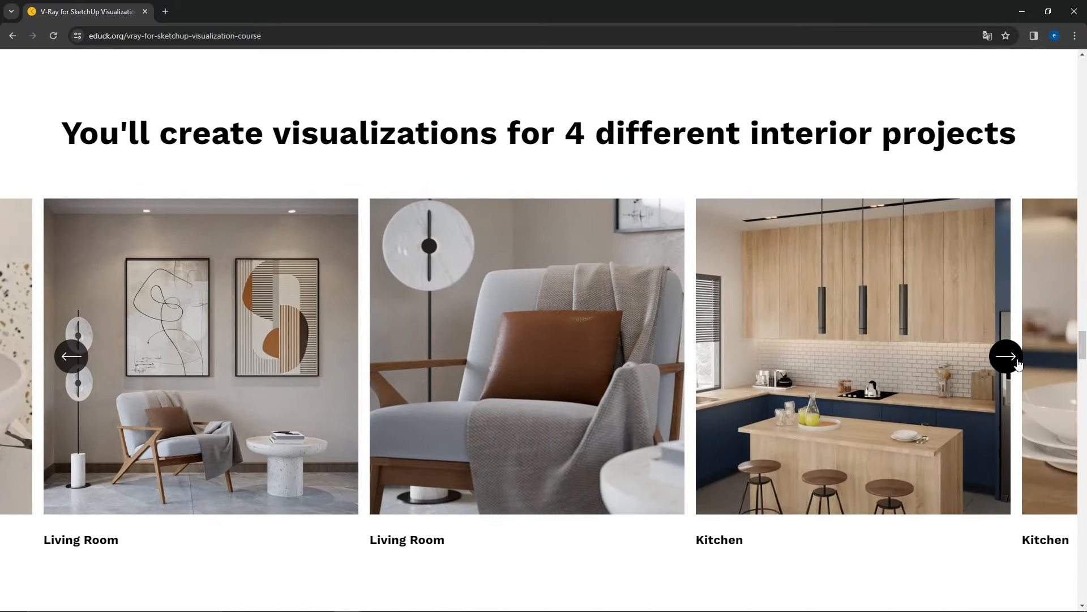
{"action": "left_click", "coordinate": [1017, 361]}
{"action": "left_click_drag", "start_coordinate": [1082, 345], "coordinate": [1084, 310]}
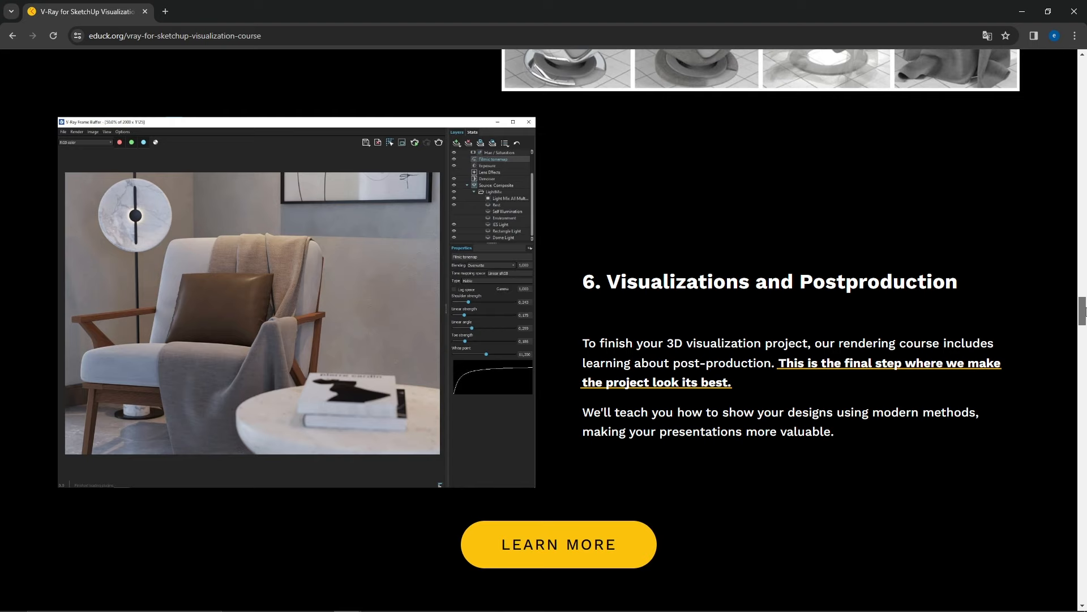